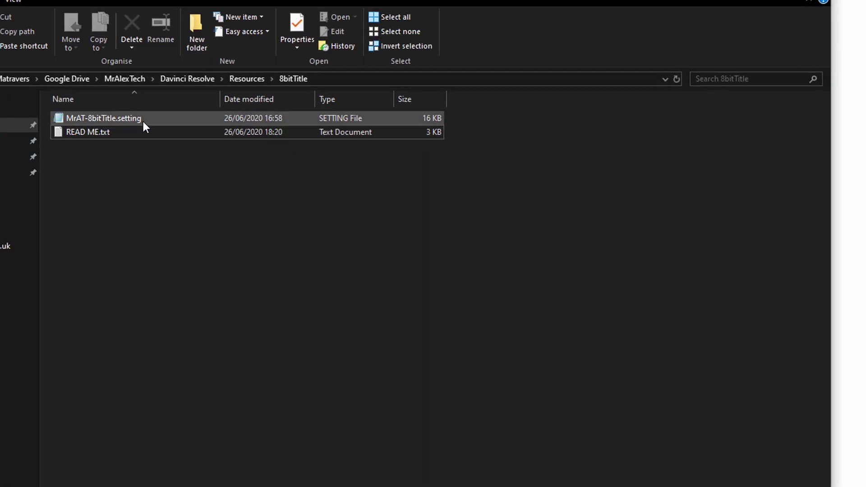
Step: Deselect the files in the local 8bitTitle folder
left_click_drag(149, 121, 148, 131)
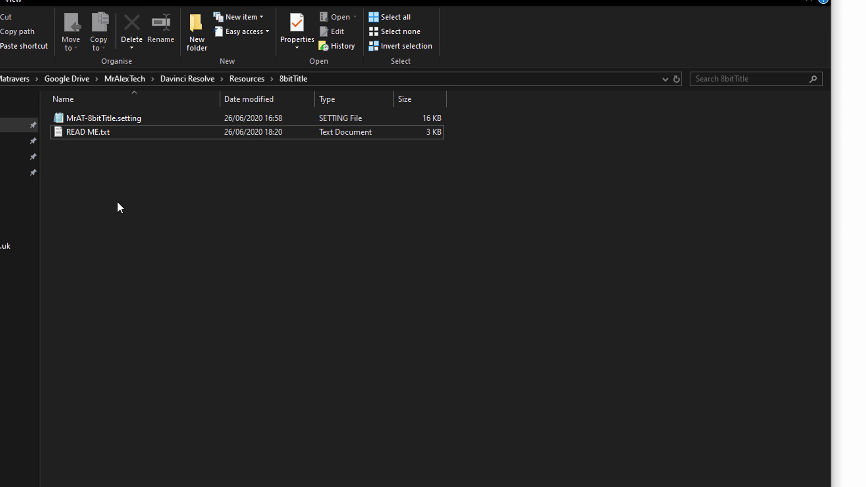
Step: Open READ ME.txt and copy the Windows Generators installation path
double_click(95, 135)
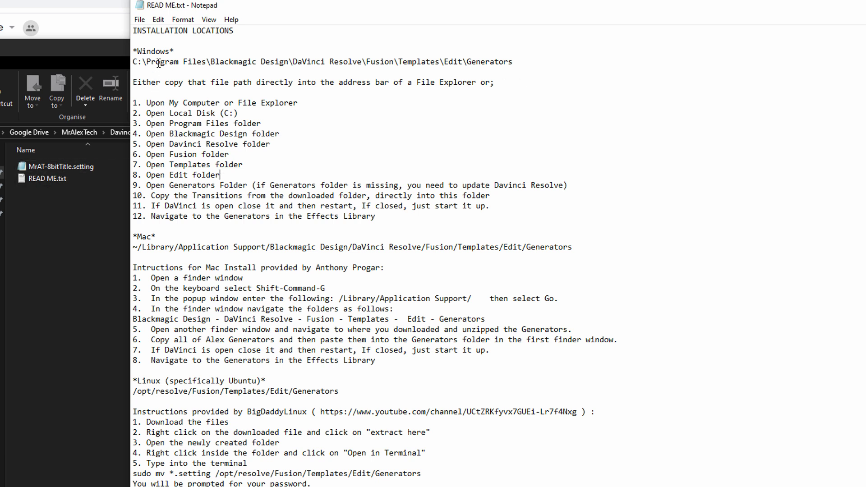
left_click_drag(515, 62, 134, 62)
key("ctrl+c")
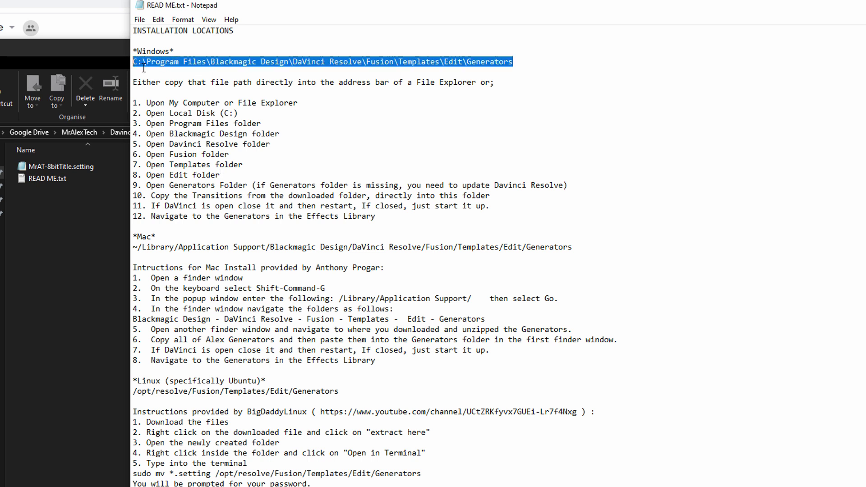
key("super+e")
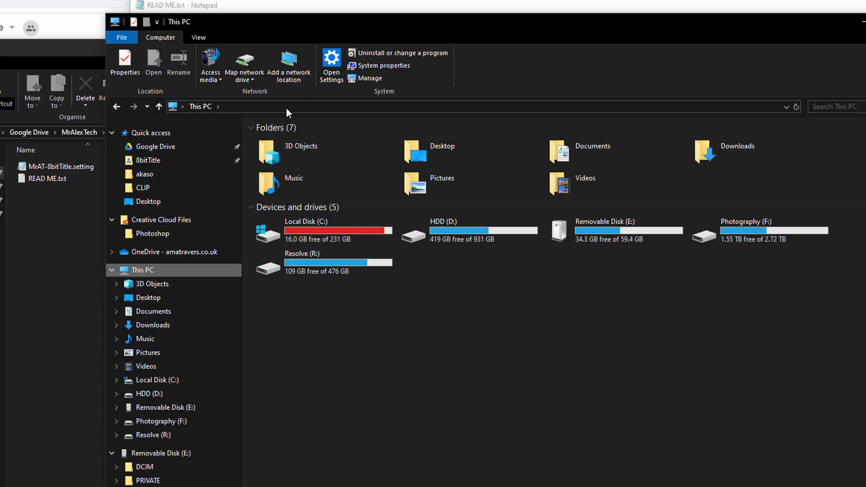
Step: Go to the pasted Generators path in a new Explorer window
left_click(291, 108)
key("ctrl+v")
key("Return")
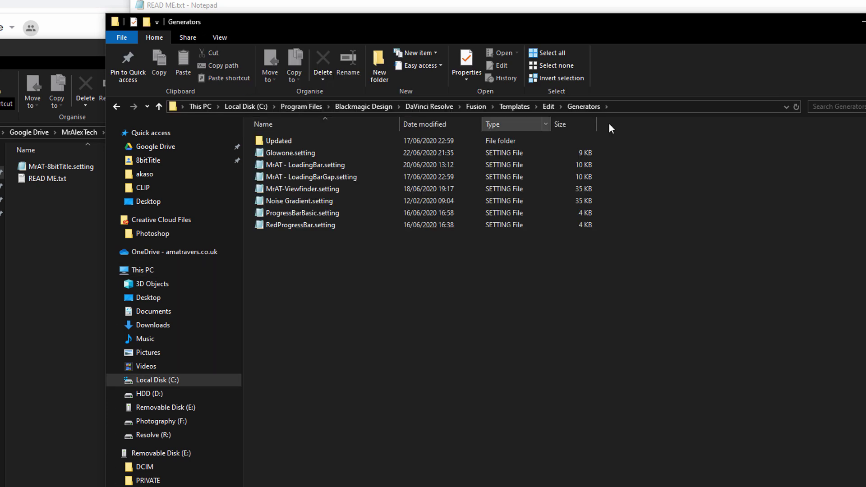
Step: Copy MrAT-8bitTitle.setting and paste it into the Generators folder
left_click(59, 166)
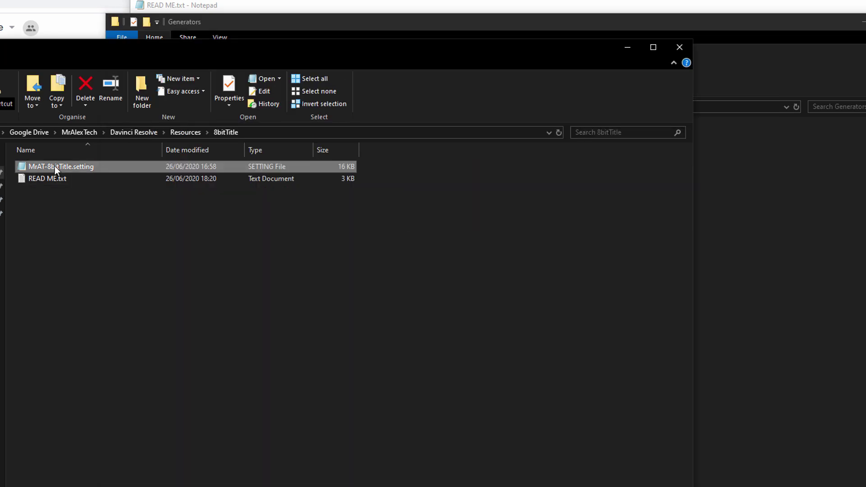
key("shift+F10")
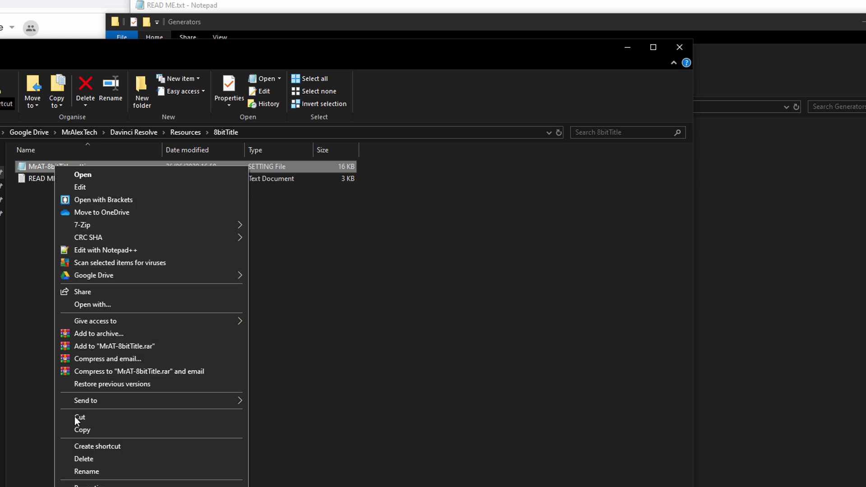
left_click(108, 430)
left_click(799, 300)
right_click(345, 283)
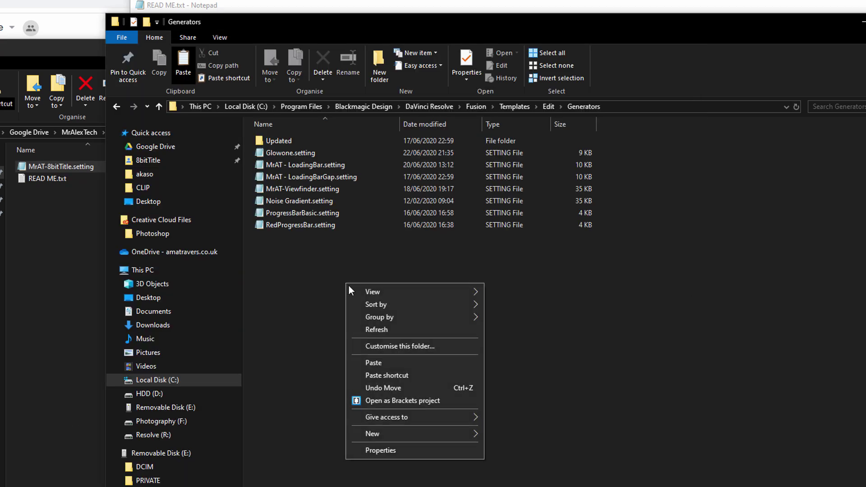
left_click(377, 362)
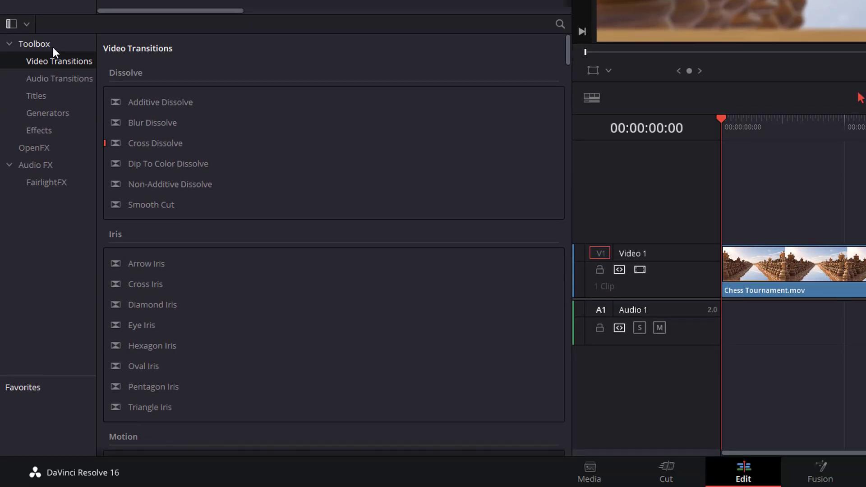
Step: Place MrAT-8bitTitle from Generators on Video 2, stretched to end with Chess Tournament.mov
left_click(53, 113)
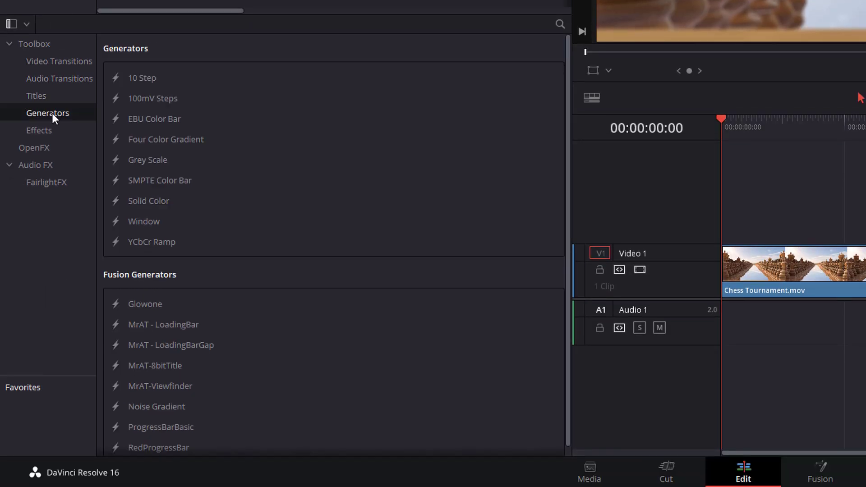
scroll(161, 256, "down", 1)
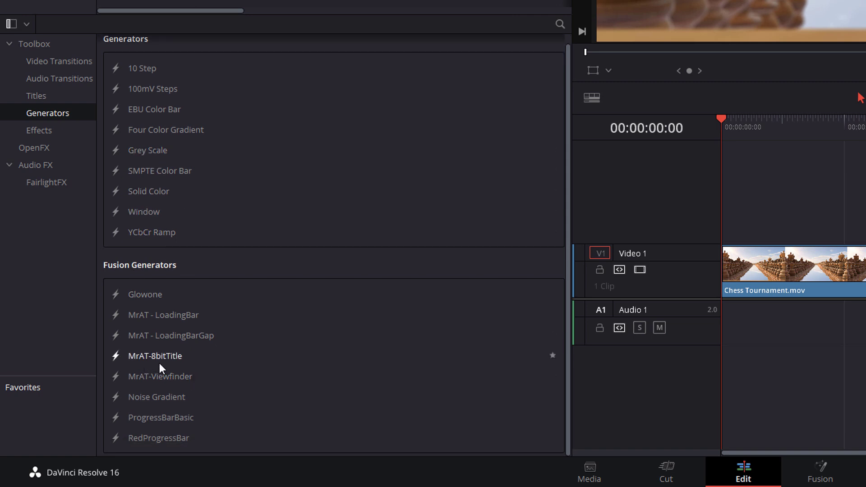
left_click_drag(147, 358, 743, 223)
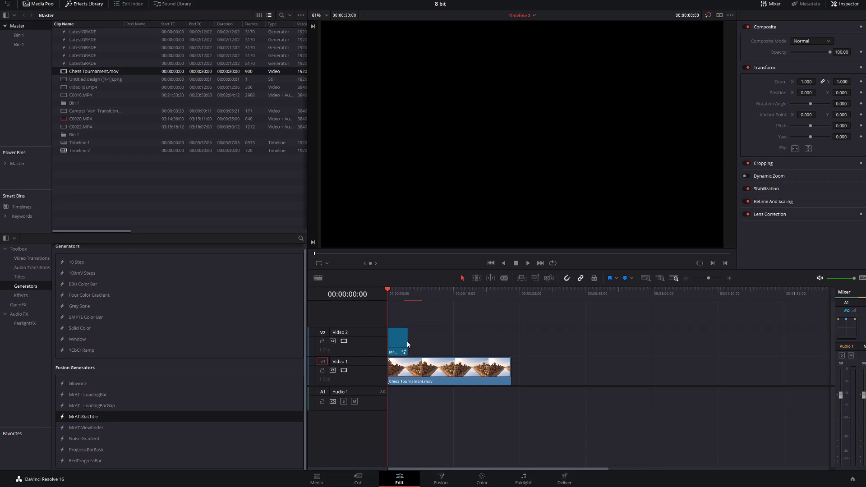
left_click(780, 217)
left_click_drag(399, 343, 502, 343)
left_click(396, 299)
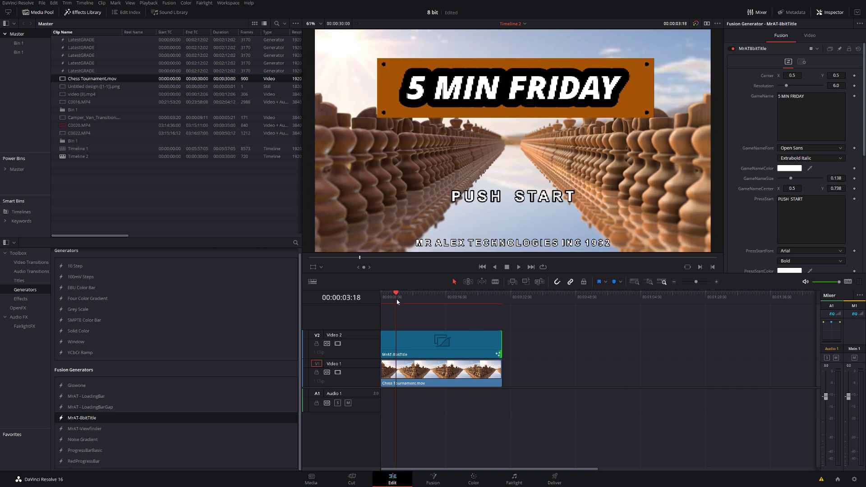
Step: Preview the title, then nudge Center X and reset it to 0.5
key("space")
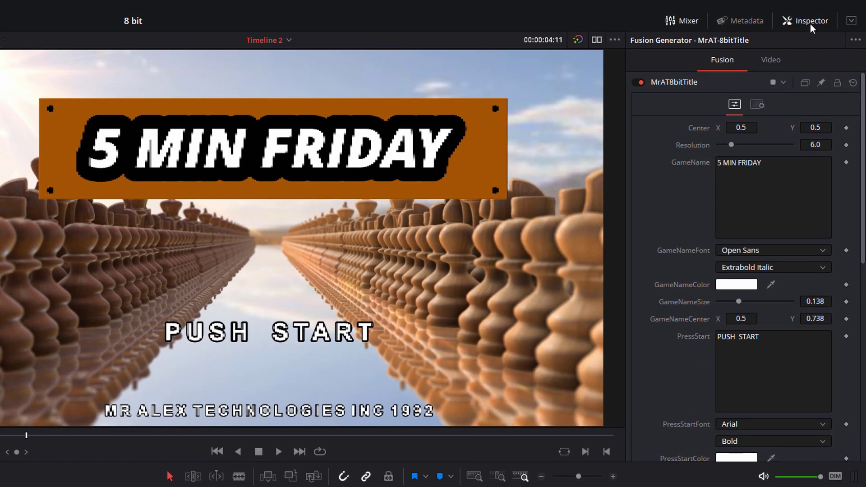
left_click(815, 19)
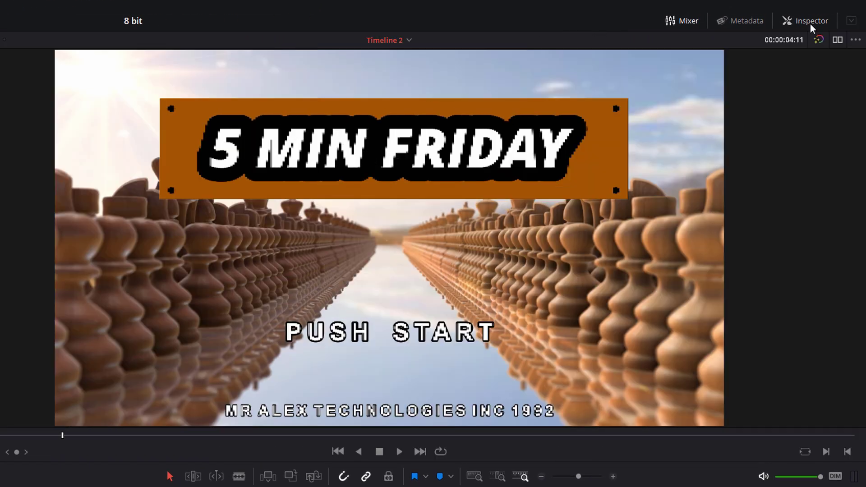
left_click(811, 24)
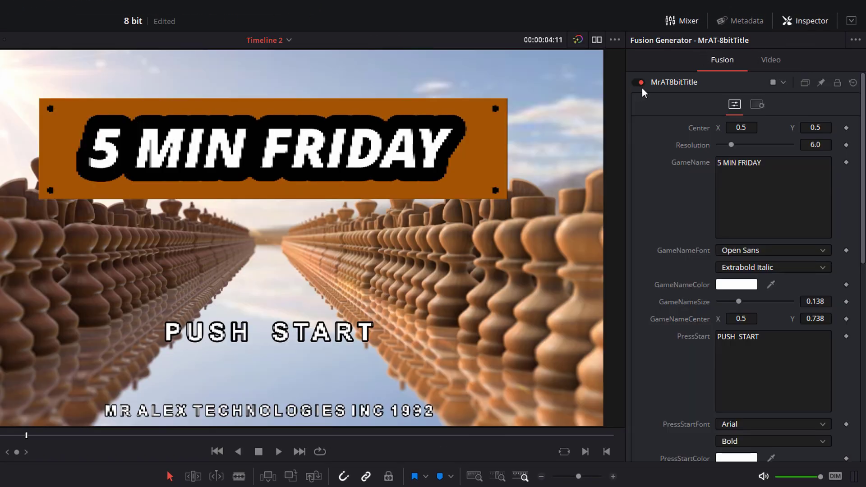
left_click_drag(738, 128, 758, 131)
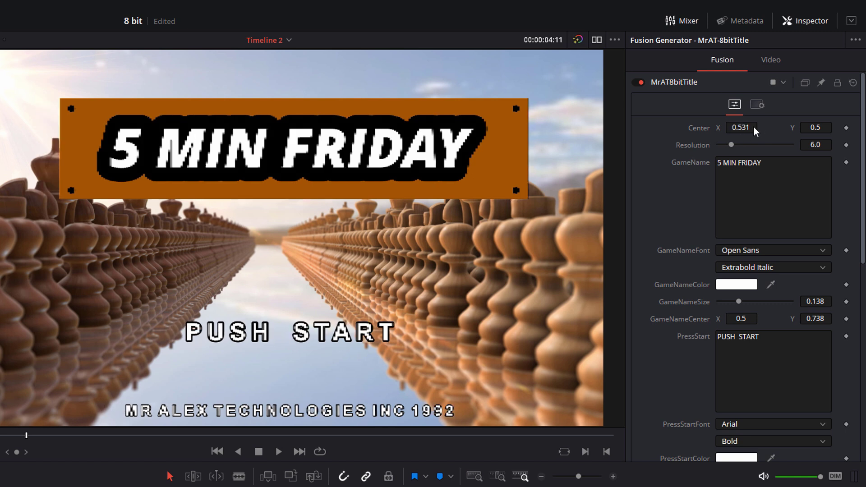
double_click(705, 128)
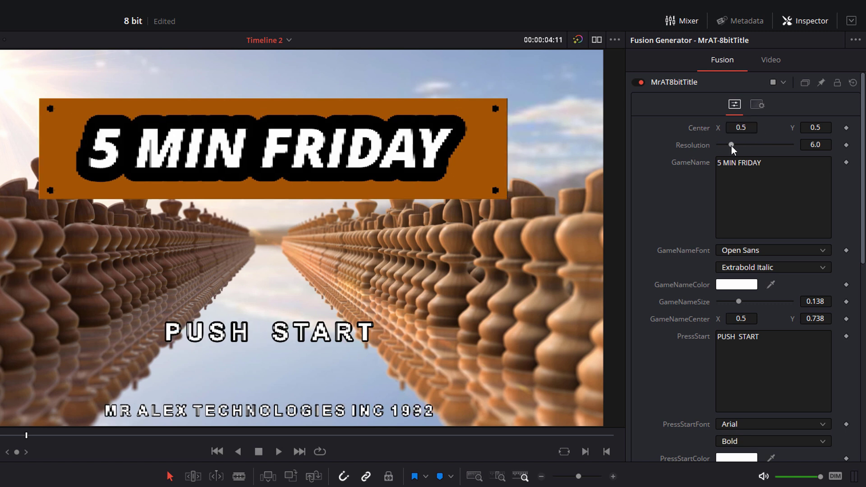
Step: Set the title's Resolution to 4.2 and return to the timeline start
mouse_move(731, 145)
left_mouse_down()
mouse_move(773, 145)
mouse_move(719, 143)
mouse_move(728, 142)
left_mouse_up()
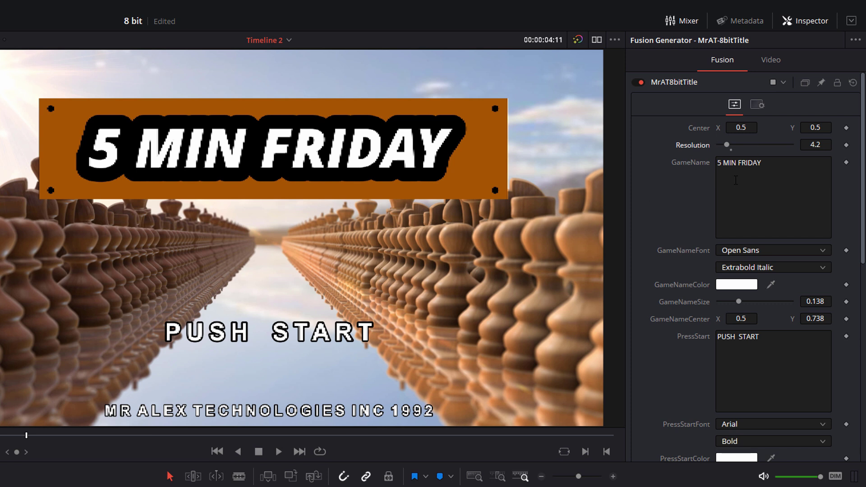
scroll(735, 293, "down", 10)
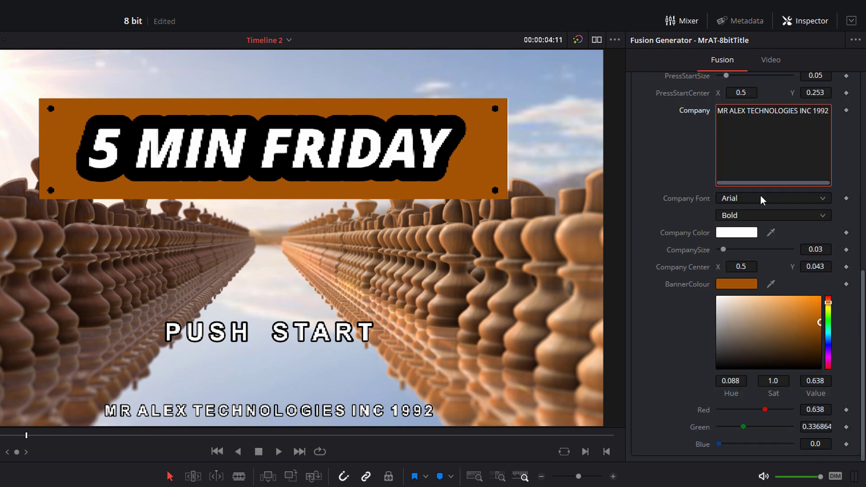
scroll(711, 390, "up", 12)
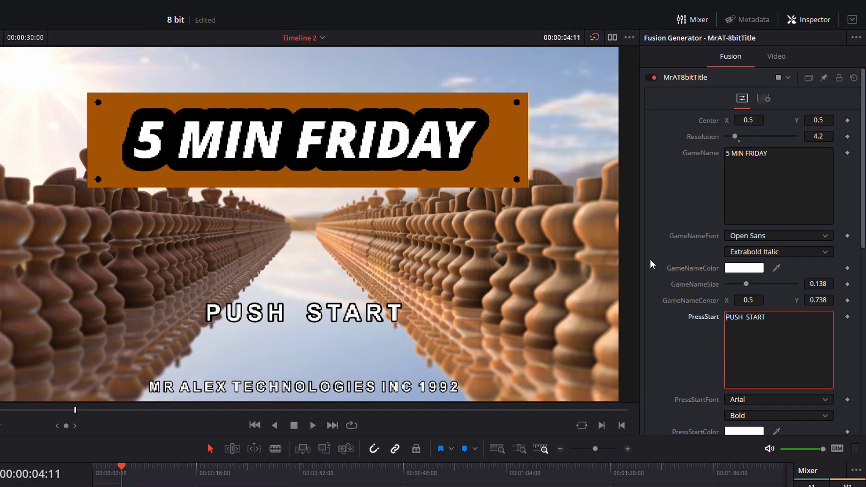
key("Home")
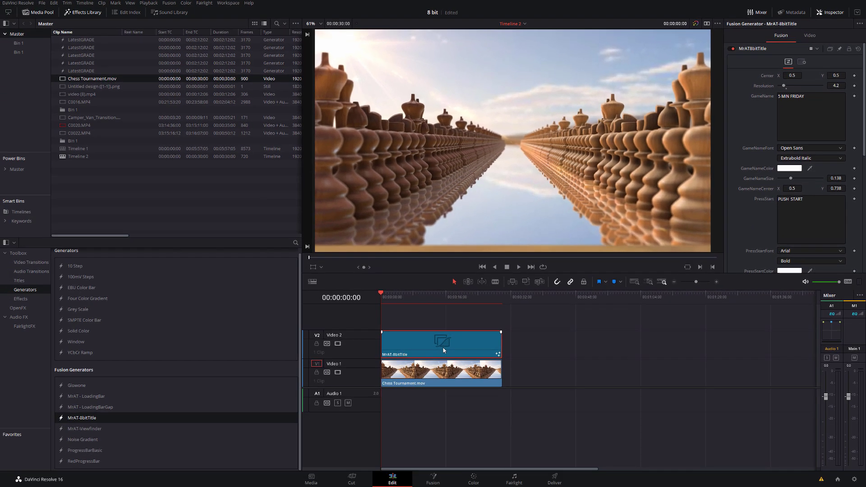
Step: Delete the MrAT-8bitTitle clip from Video 2 and play back the bare chess footage
key("Delete")
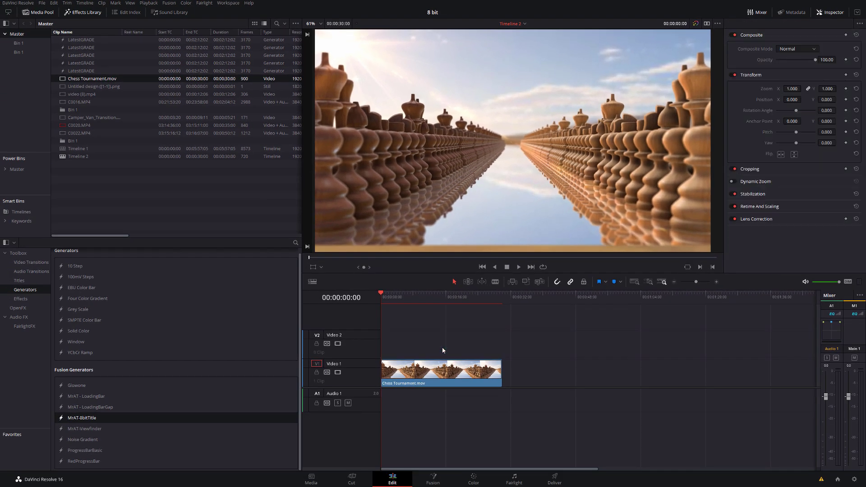
key("space")
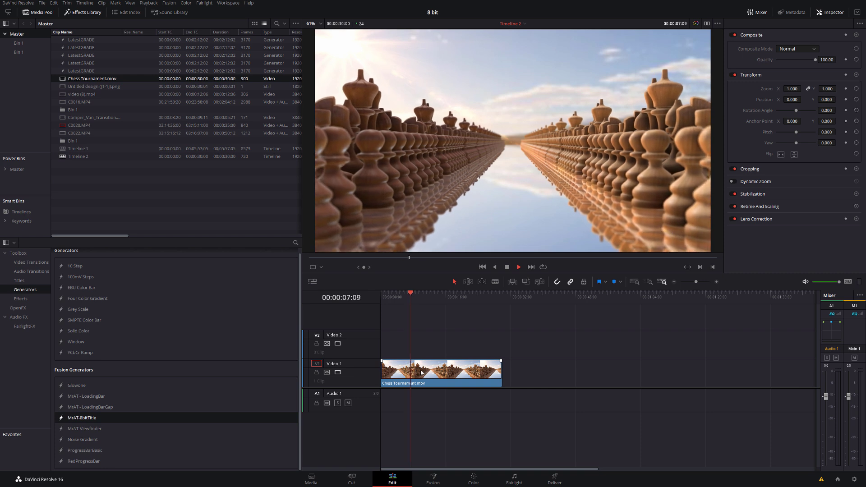
key("space")
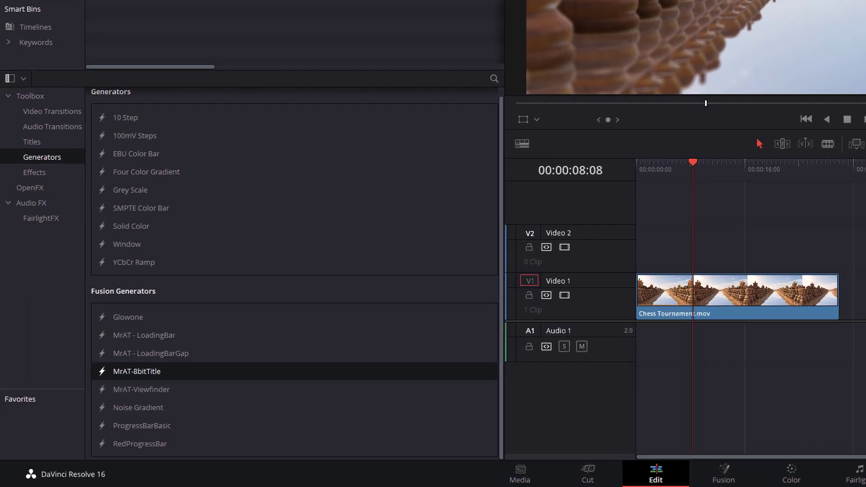
Step: Put an Adjustment Clip on Video 2 spanning the full chess clip
left_click(35, 173)
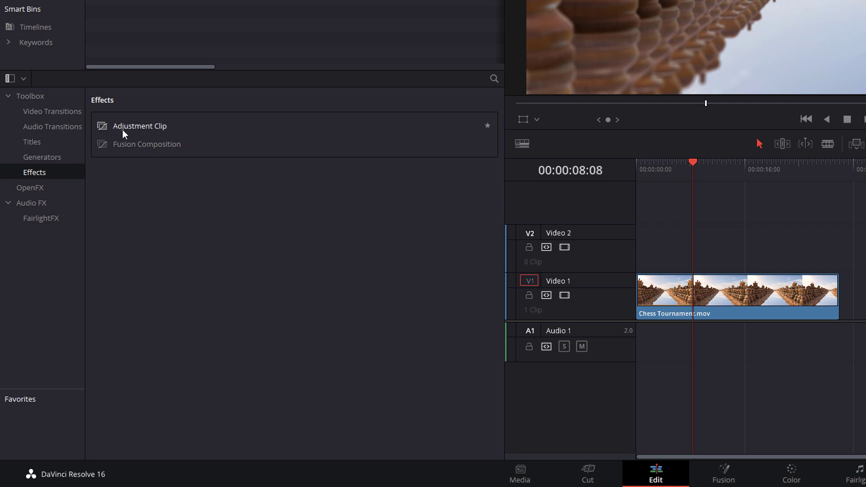
left_click_drag(126, 132, 838, 257)
left_click(747, 262)
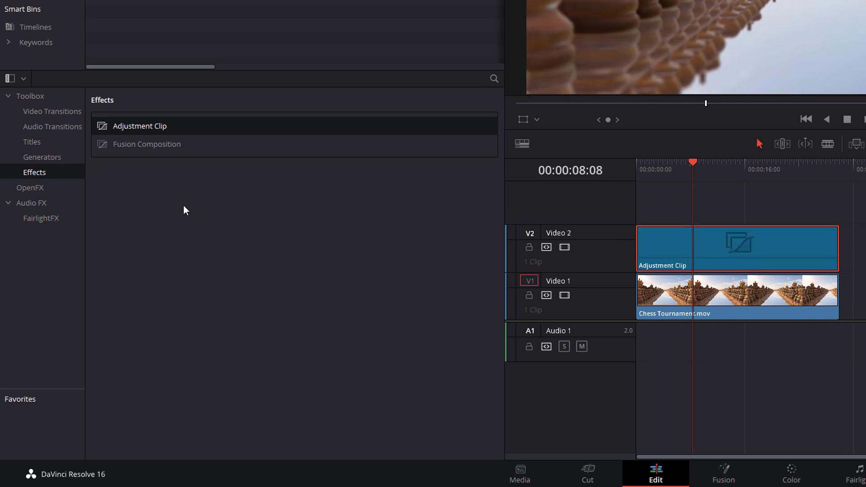
Step: Apply the ResolveFX Stylize JPEG Damage effect to the Adjustment Clip
left_click(31, 192)
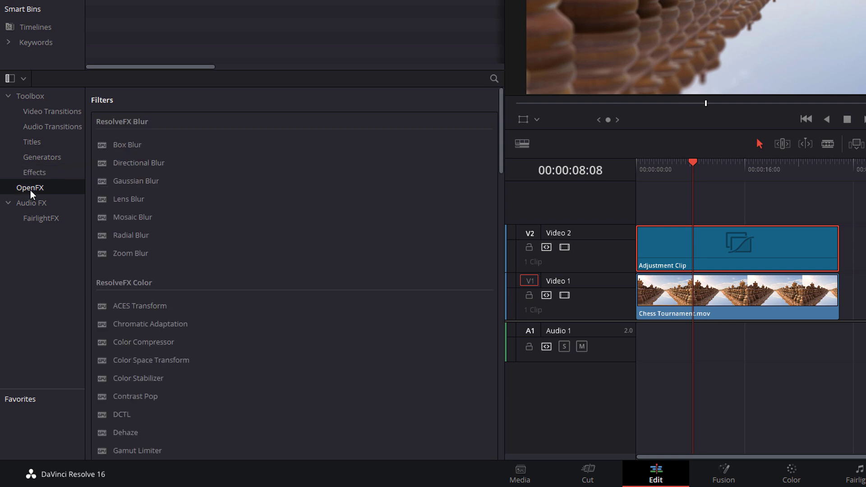
scroll(228, 239, "down", 12)
scroll(231, 245, "down", 5)
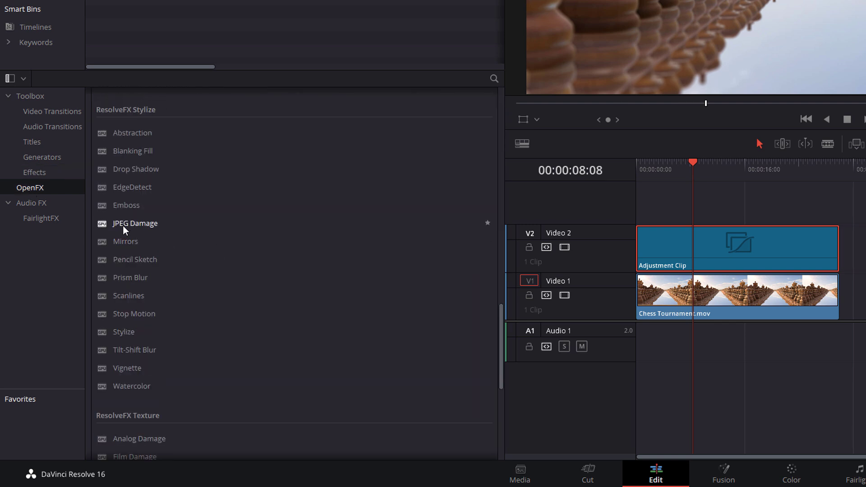
left_click_drag(118, 228, 700, 246)
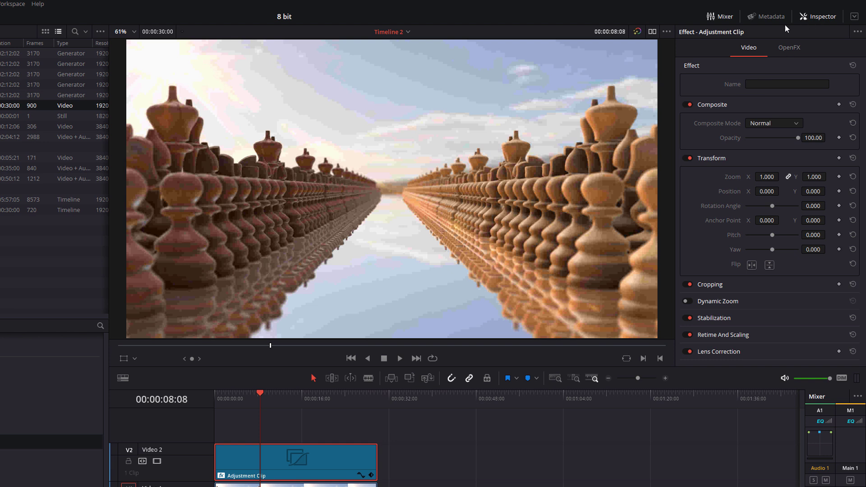
Step: Set JPEG Damage Quality to 100 and raise its Resolution to 8.86
left_click(789, 47)
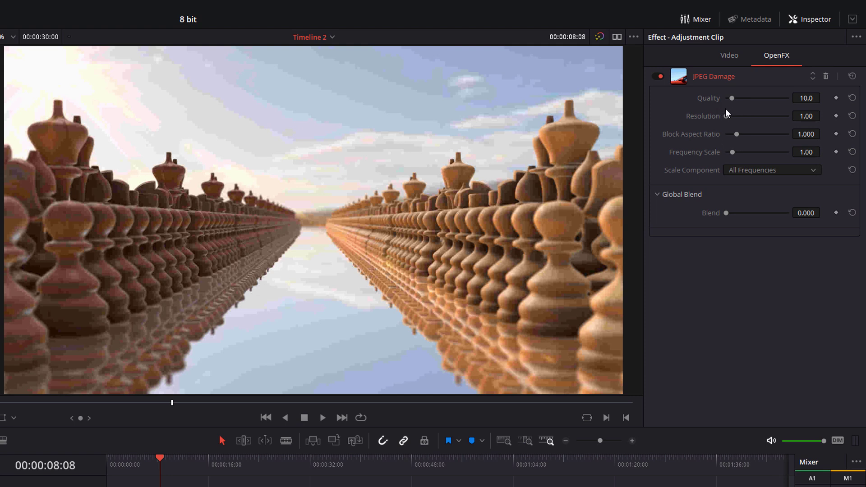
left_click_drag(731, 99, 838, 94)
left_click_drag(725, 117, 743, 120)
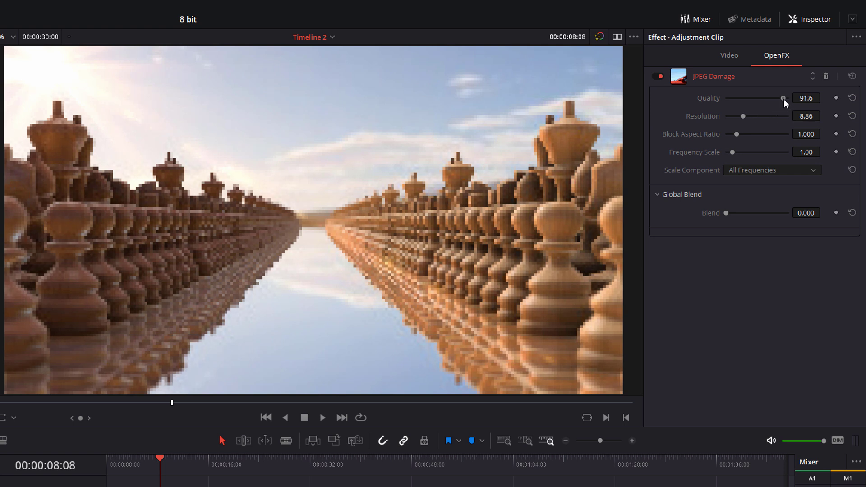
left_click_drag(781, 99, 780, 99)
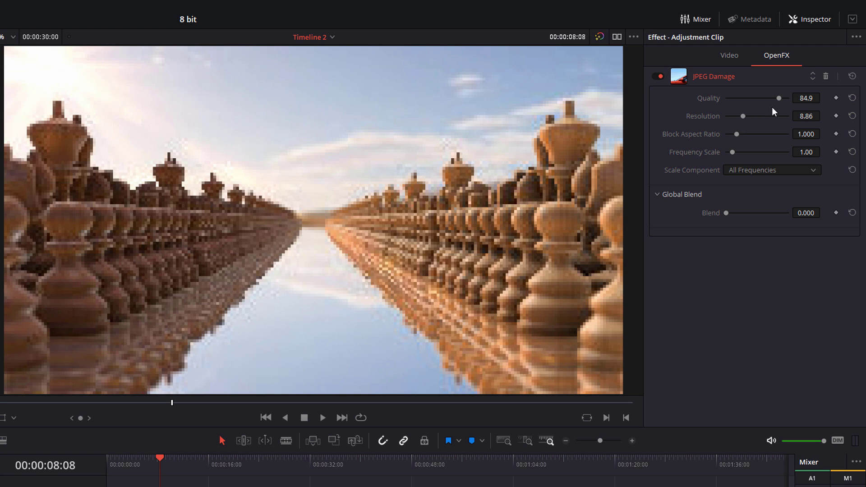
left_click_drag(778, 99, 796, 97)
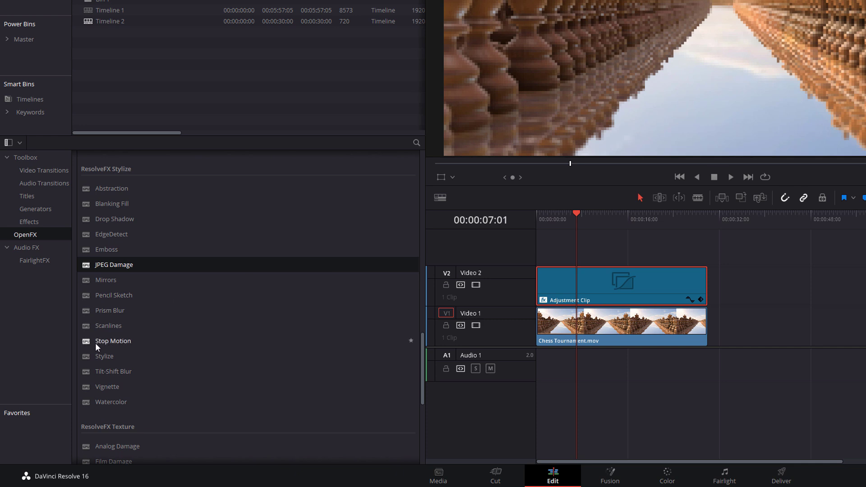
Step: Apply Stop Motion to the adjustment clip and preview Frame Repeat at 10
left_click_drag(104, 343, 595, 328)
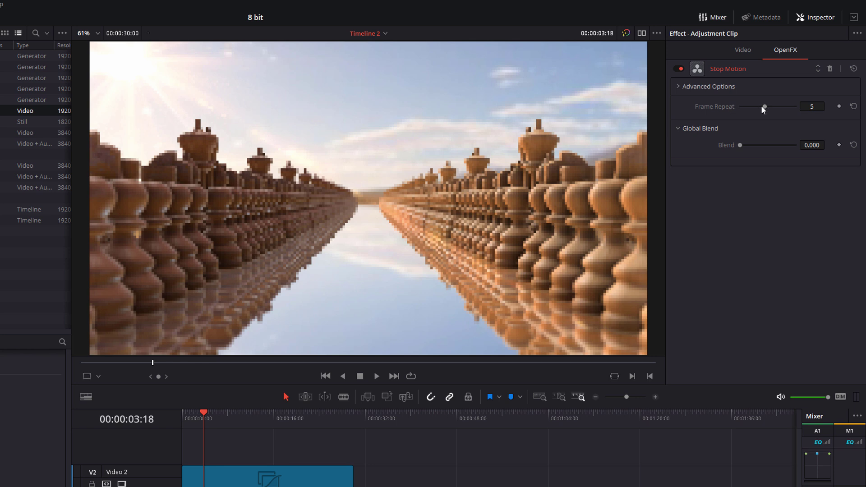
left_click_drag(764, 106, 797, 106)
key("space")
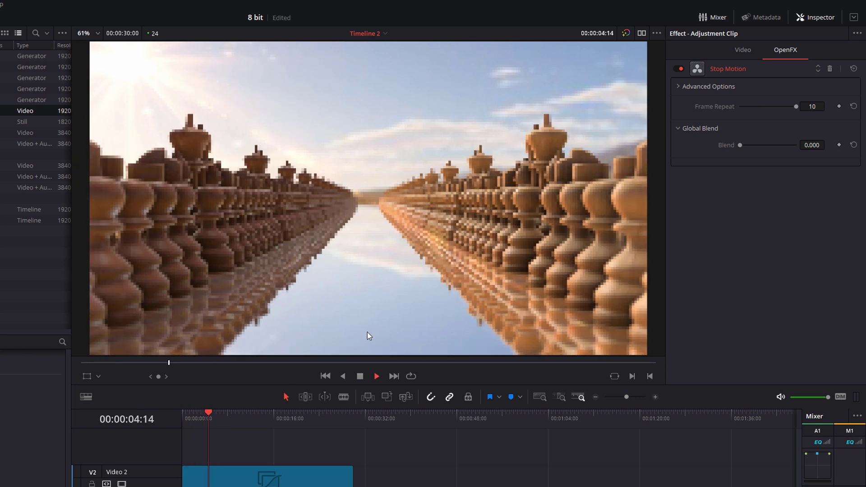
key("space")
Step: Test Frame Repeat at 1 and 20, previewing each, then replay from about 4 seconds
left_click_drag(792, 108, 743, 108)
key("space")
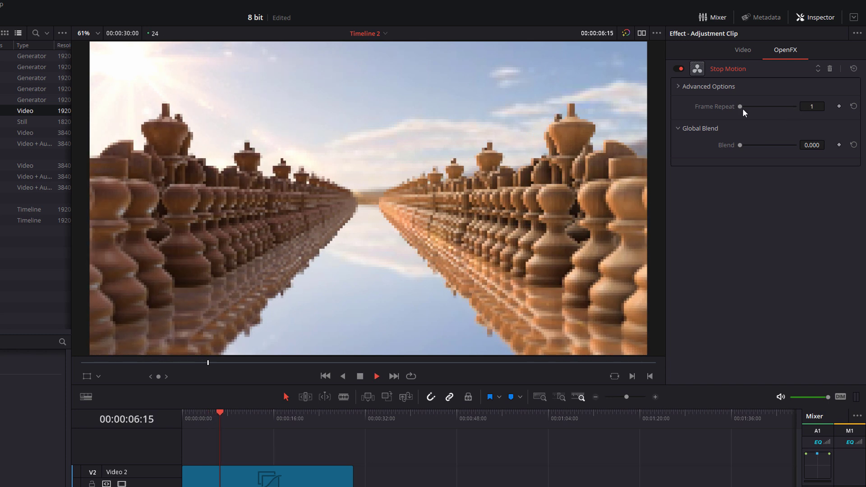
key("space")
left_click(812, 107)
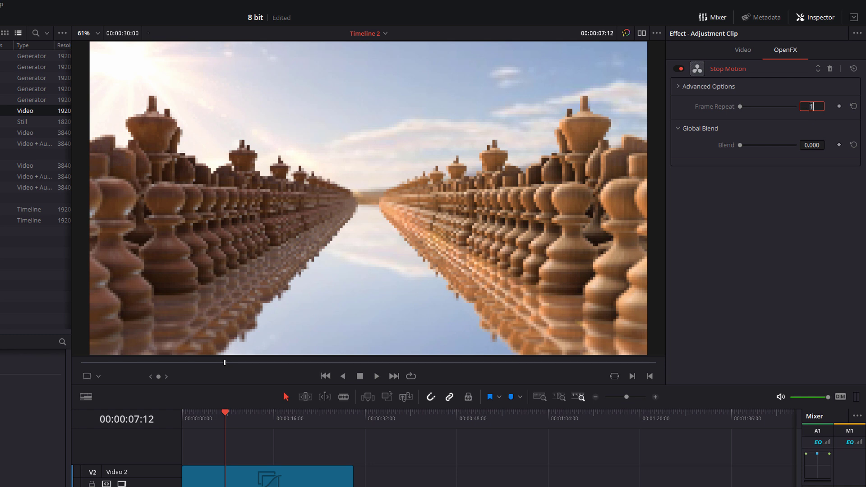
key("Return")
key("space")
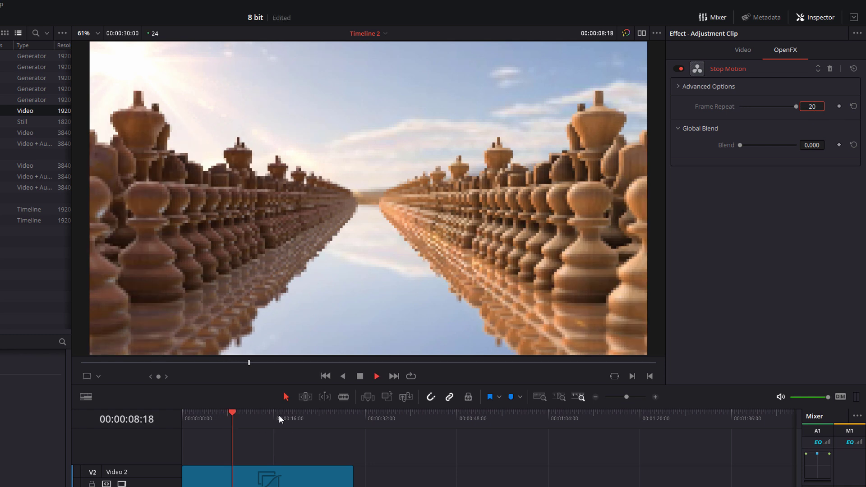
key("space")
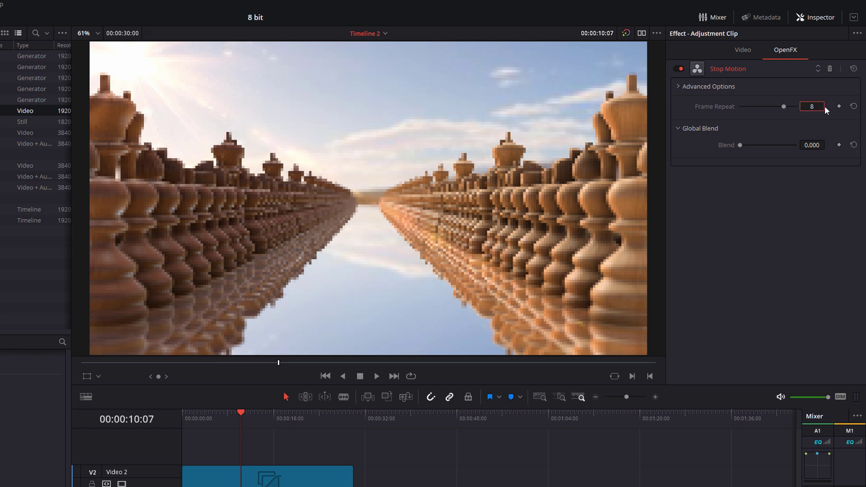
left_click(211, 418)
key("space")
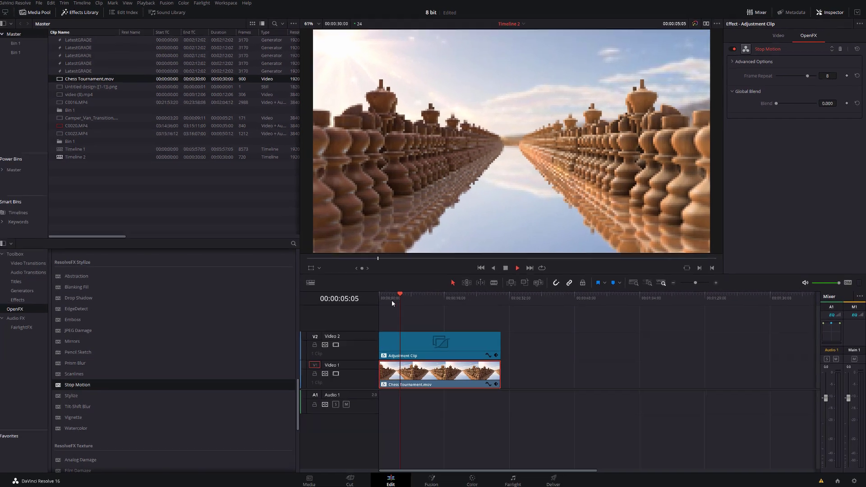
key("space")
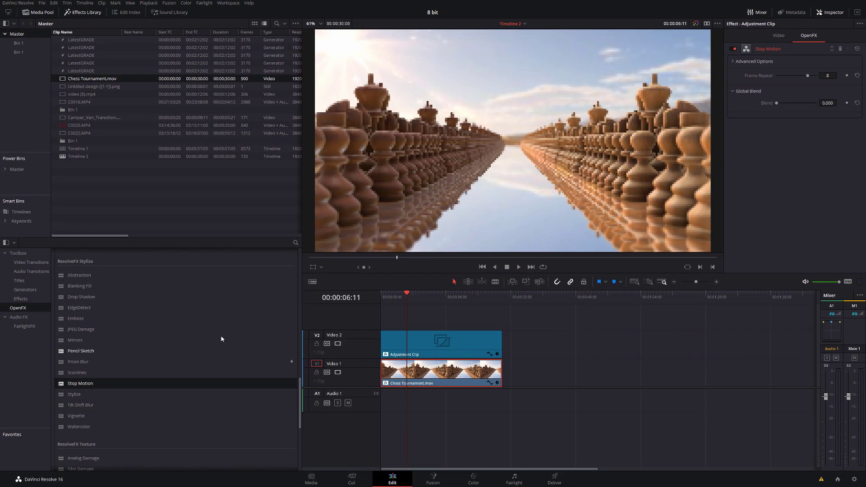
Step: Drop MrAT-8bitTitle onto a new Video 3 track and play it from the start
left_click(27, 291)
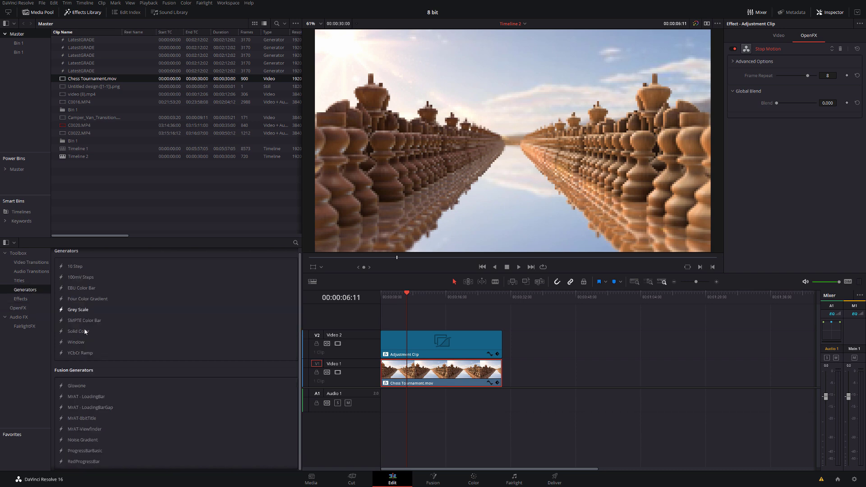
left_click_drag(79, 418, 502, 318)
left_click(382, 298)
key("space")
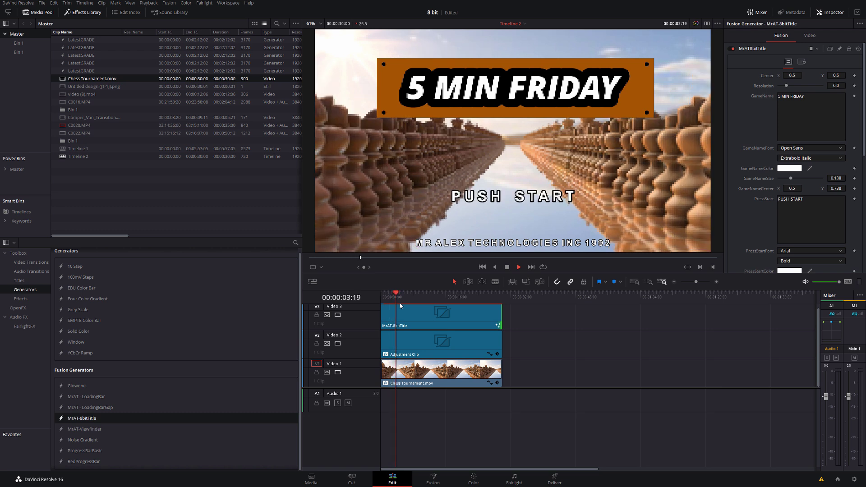
key("space")
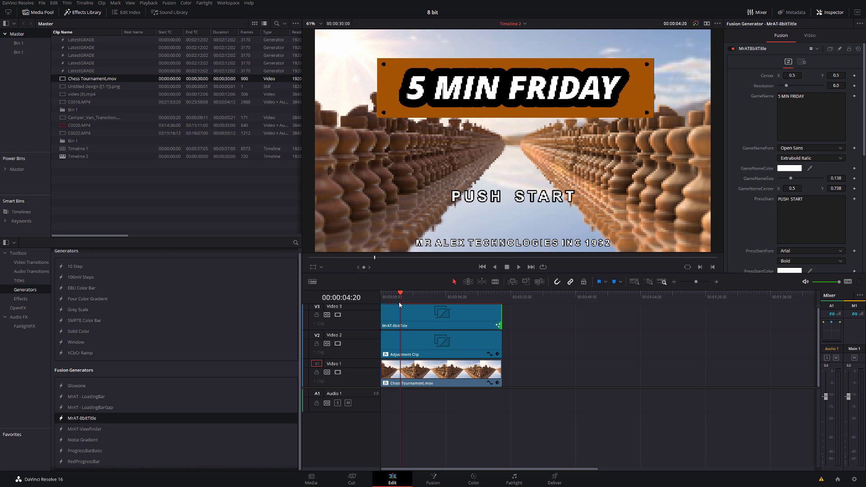
left_click(415, 374)
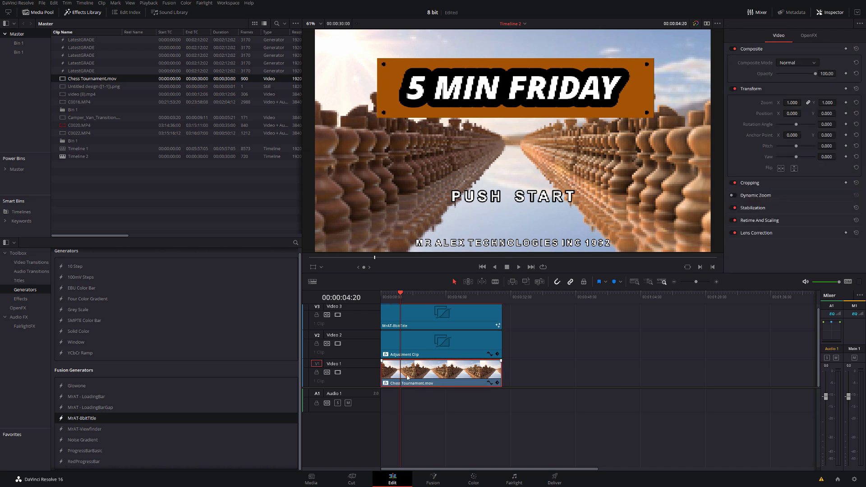
Step: Raise the chess clip's saturation from 50 to 100 on the Color page, then go back to Edit
left_click(473, 479)
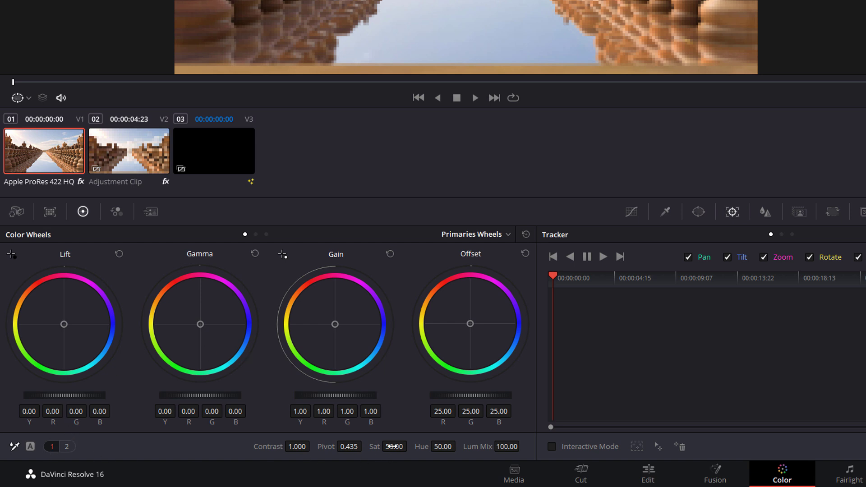
left_click_drag(394, 447, 417, 447)
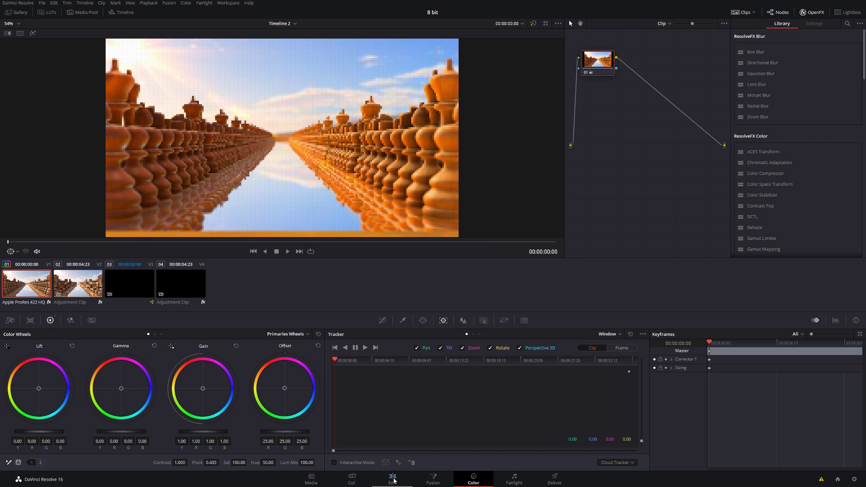
left_click(394, 481)
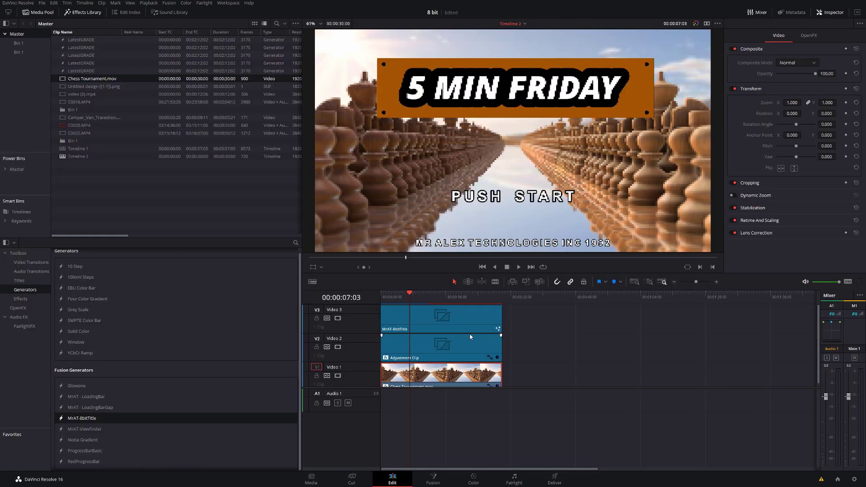
Step: Add an Adjustment Clip on a new V4 track, extended to match the title's length
left_click(21, 300)
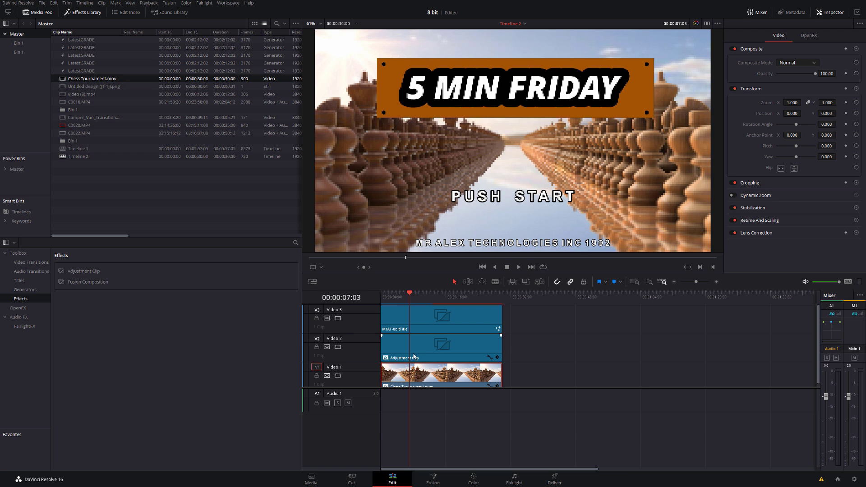
left_click_drag(78, 267, 501, 320)
left_click(420, 298)
left_click(405, 322)
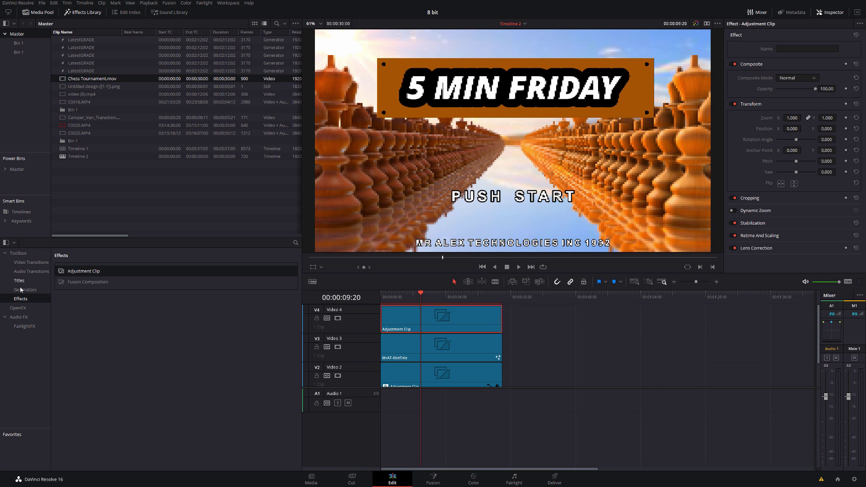
Step: Browse the OpenFX filter list down to the Grid effect
left_click(20, 309)
scroll(129, 389, "down", 4)
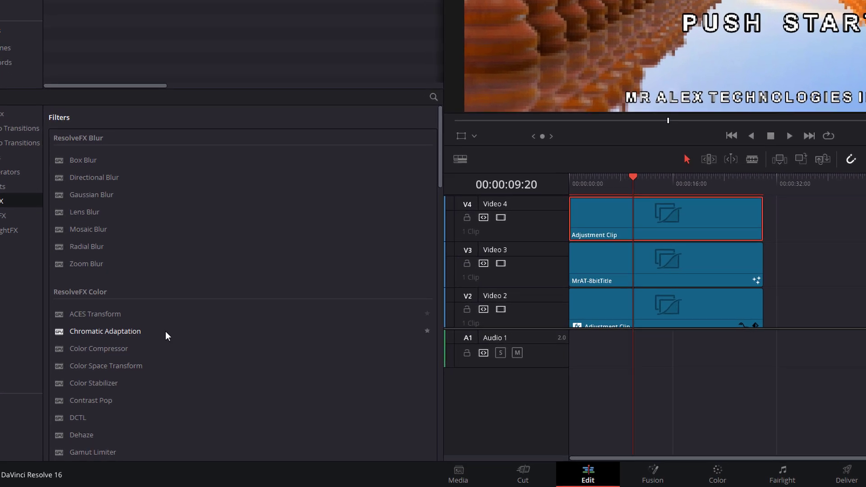
scroll(166, 331, "down", 2)
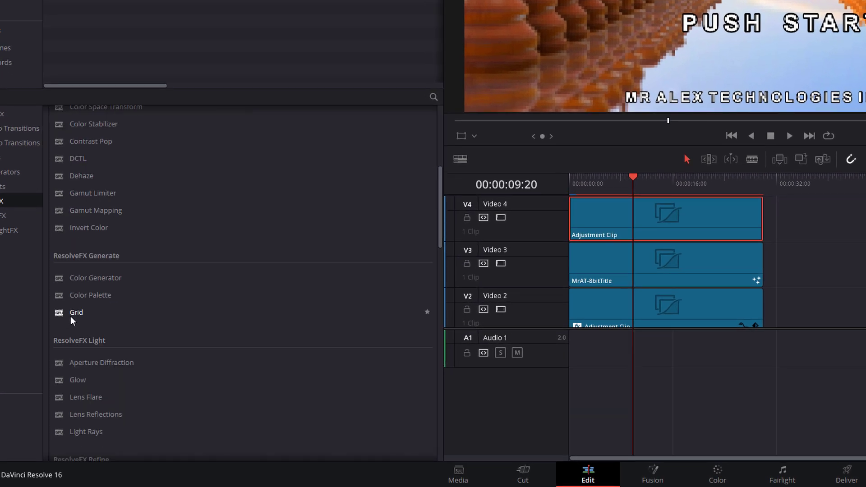
Step: Apply the Grid effect to the top V4 adjustment clip and save the project
left_click_drag(70, 314, 616, 217)
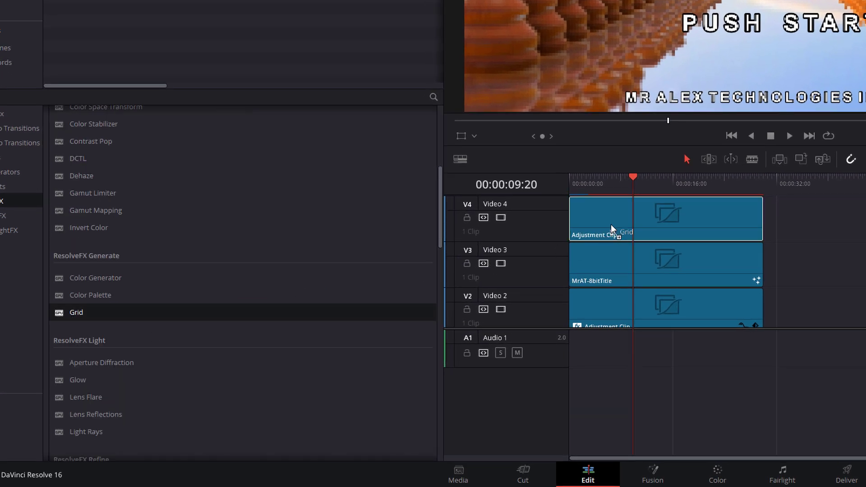
left_click_drag(504, 287, 505, 287)
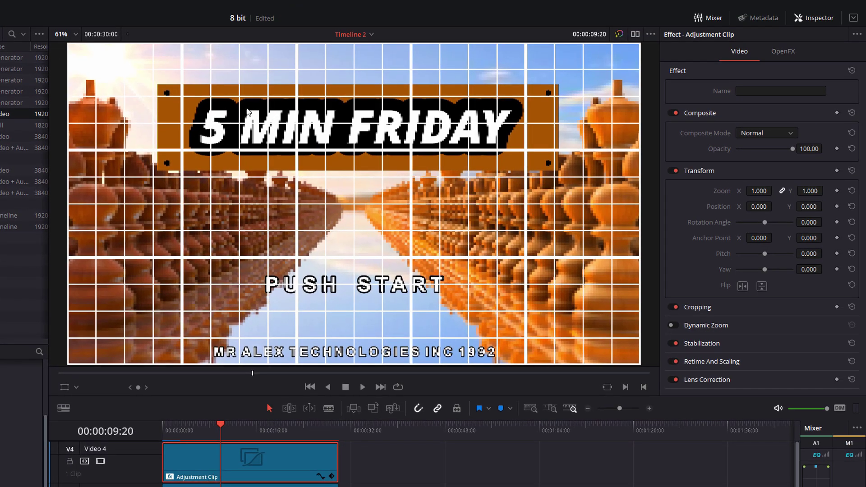
key("ctrl+s")
Step: Set the Grid to 80 row and 80 column cells, Major Line Spacing 0, with dark grey lines
left_click(790, 53)
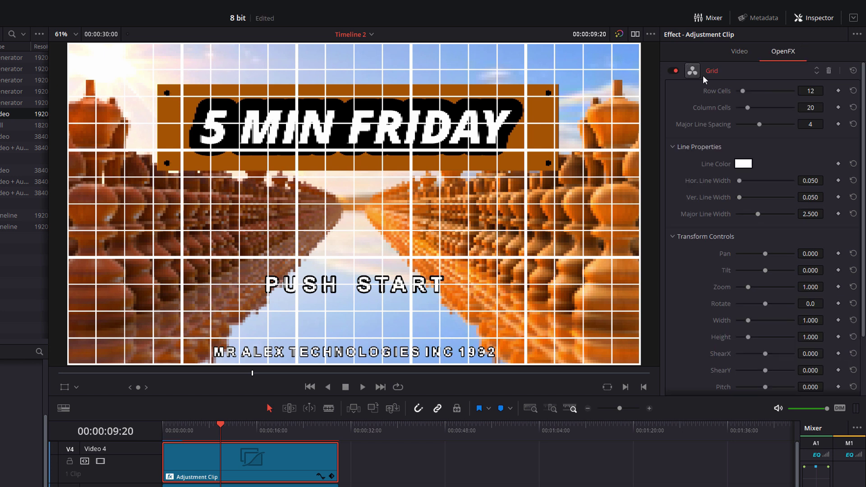
left_click(803, 92)
type("80")
key("Return")
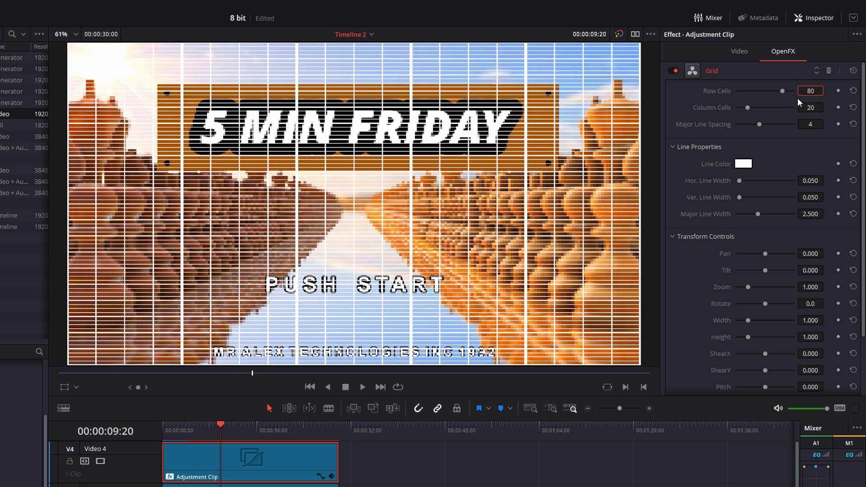
left_click(812, 108)
type("80")
key("Return")
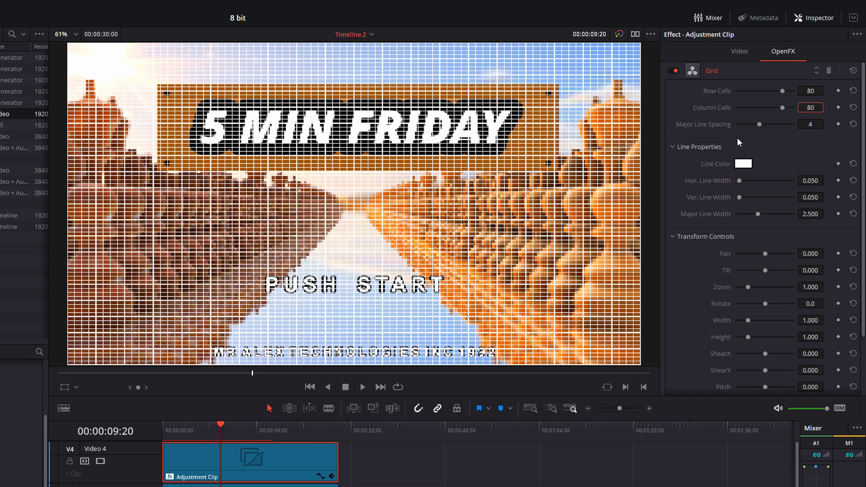
left_click_drag(762, 124, 708, 125)
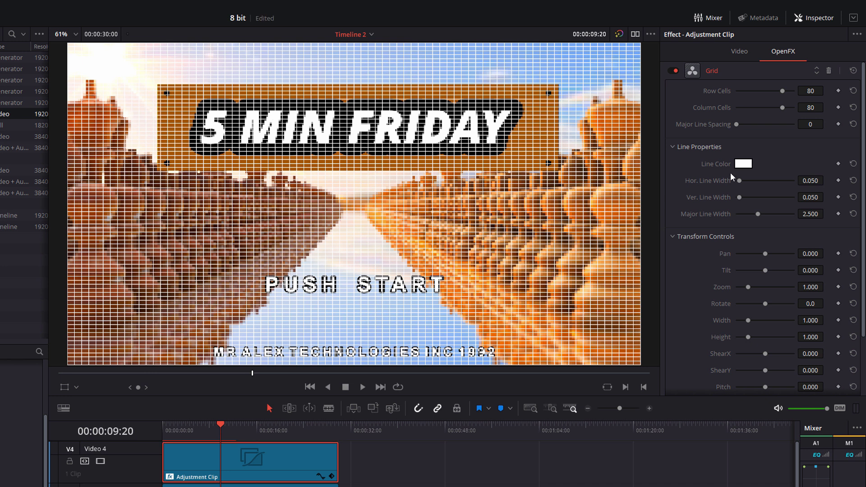
left_click(743, 164)
left_click_drag(351, 267, 348, 327)
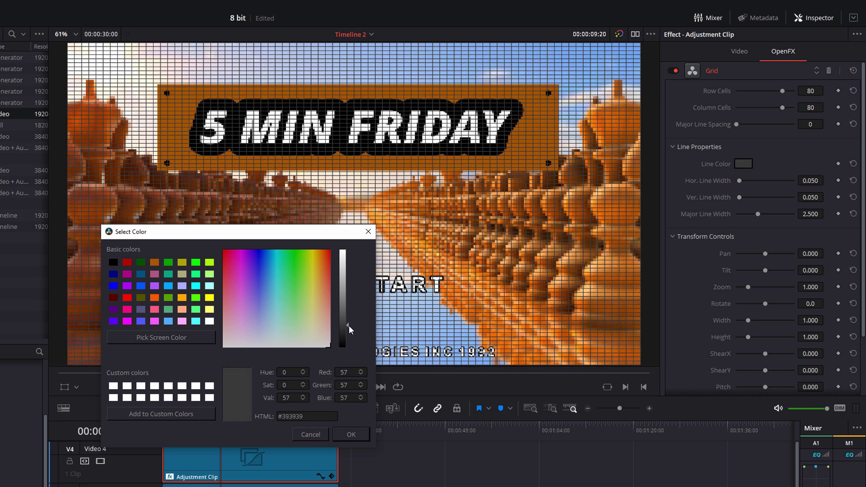
Step: Confirm the dark grey (#393939) line colour and set the Grid's Global Blend to 0.941
left_click_drag(350, 332, 350, 326)
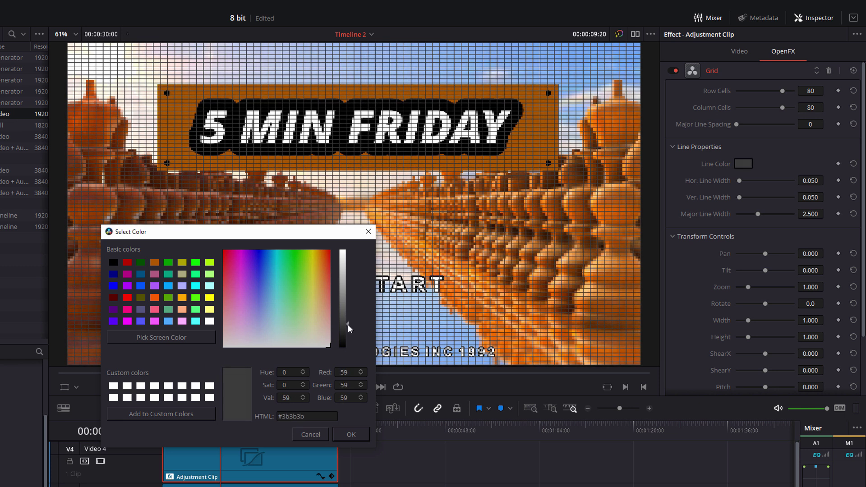
left_click(351, 435)
scroll(786, 198, "down", 3)
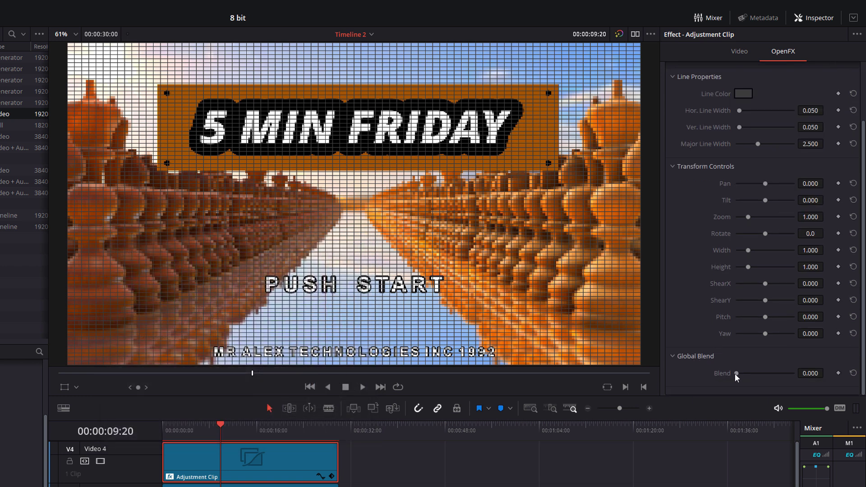
left_click_drag(738, 377, 792, 382)
Step: Deselect the clip, rewind to the timeline start, and play back the 8-bit look
key("ctrl+shift+a")
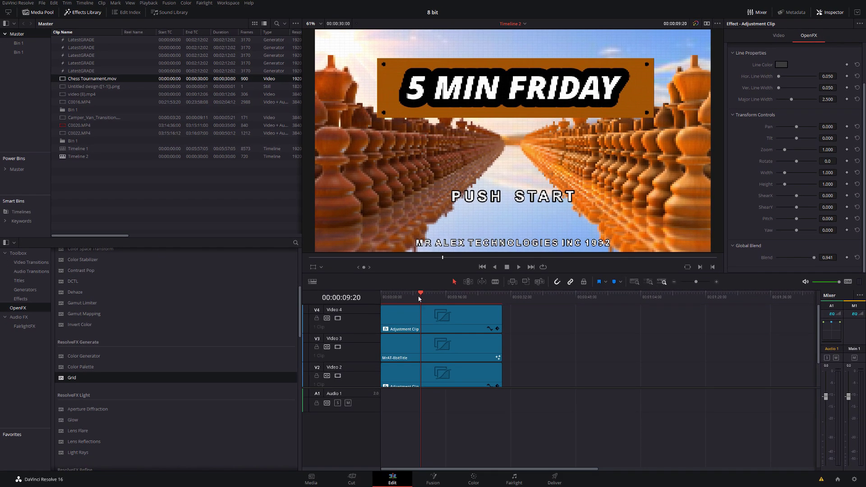
left_click_drag(419, 298, 377, 295)
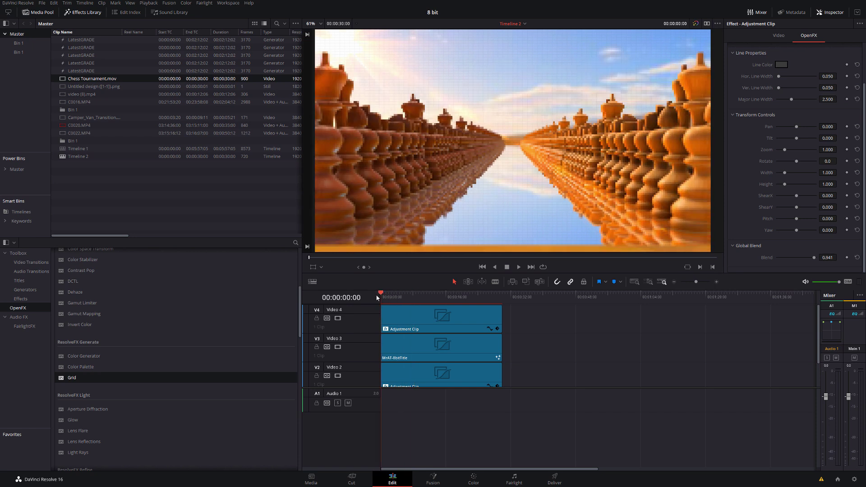
key("space")
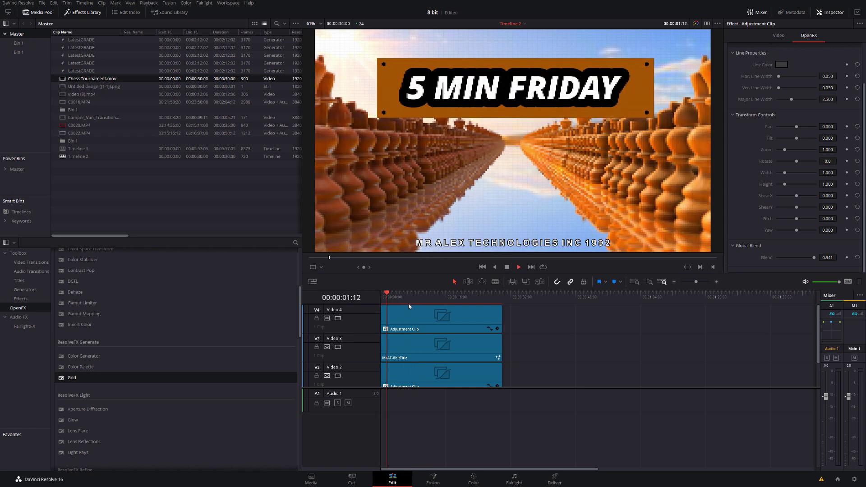